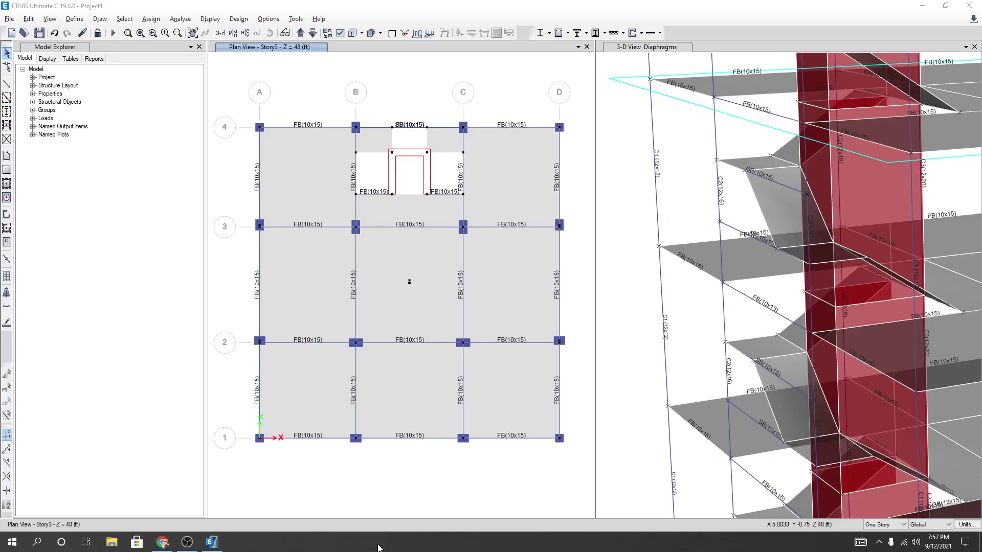
Step: Pan the Story3 plan slightly to the left in the view
middle_drag(460, 458, 456, 456)
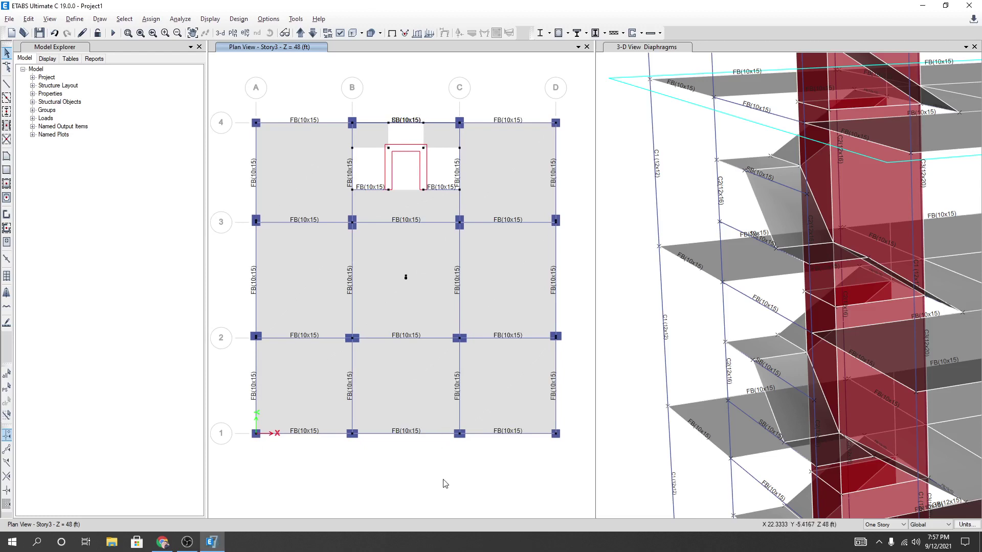
middle_drag(429, 492, 428, 491)
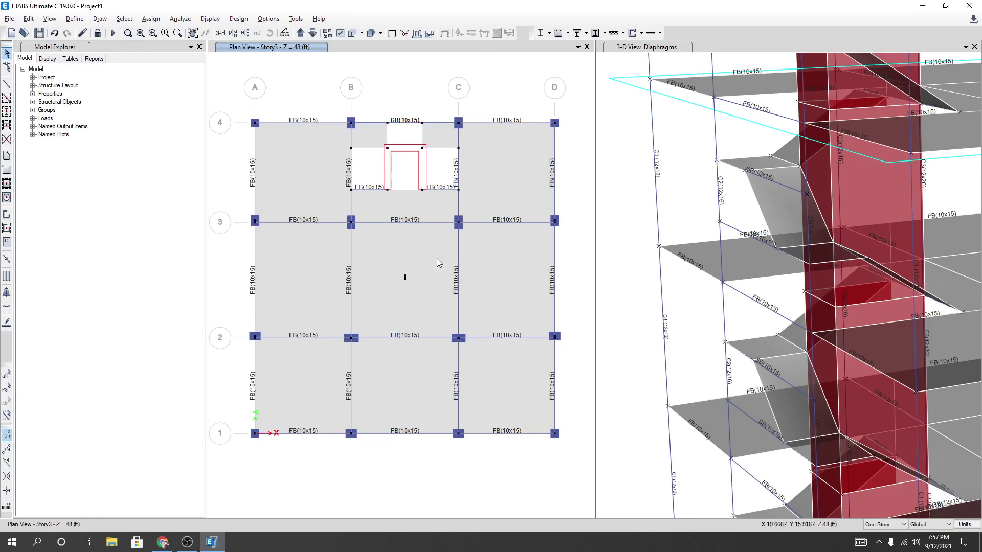
Step: Window-select all Story3 plan objects and assign diaphragm D2 to them
drag(231, 79, 586, 476)
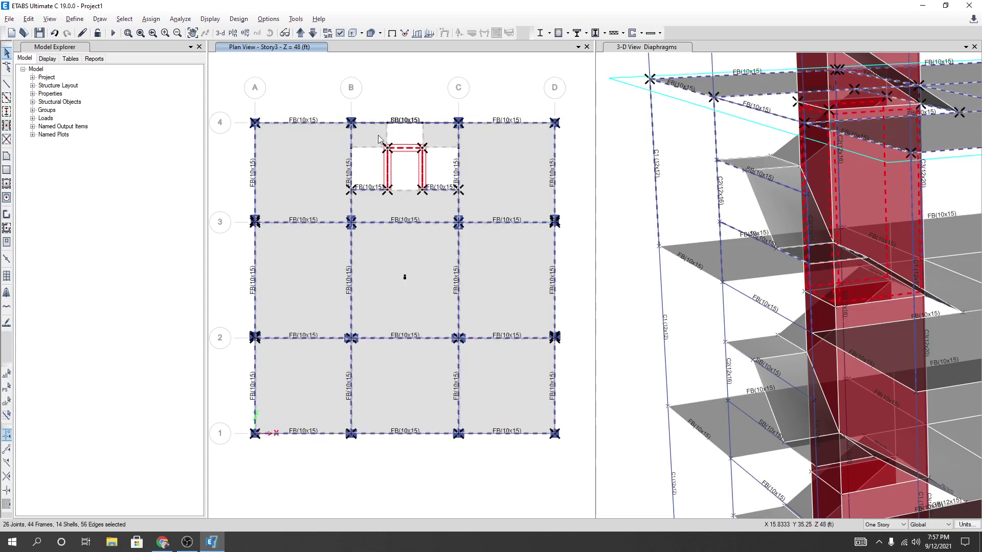
click(160, 20)
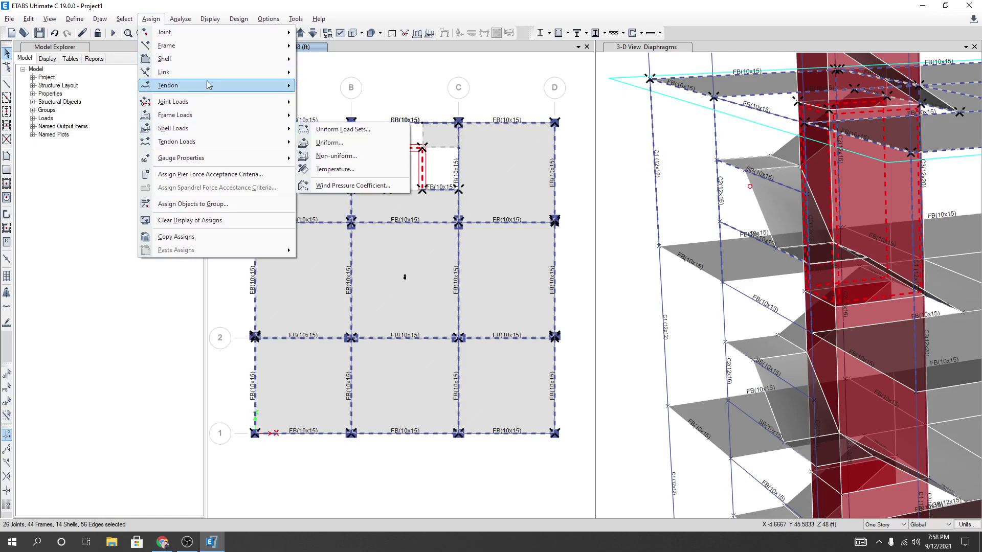
mouse_move(266, 60)
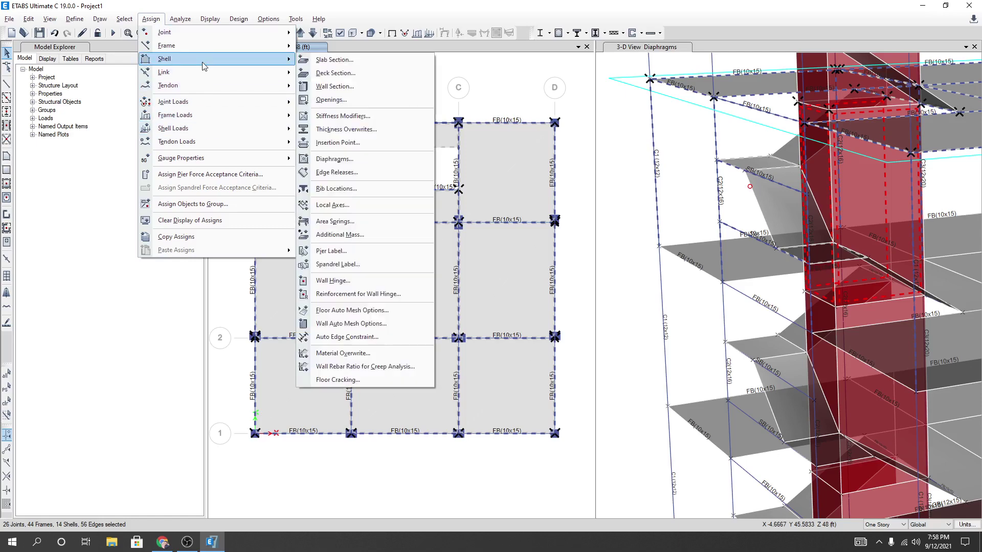
click(334, 159)
drag(520, 162, 787, 131)
click(778, 167)
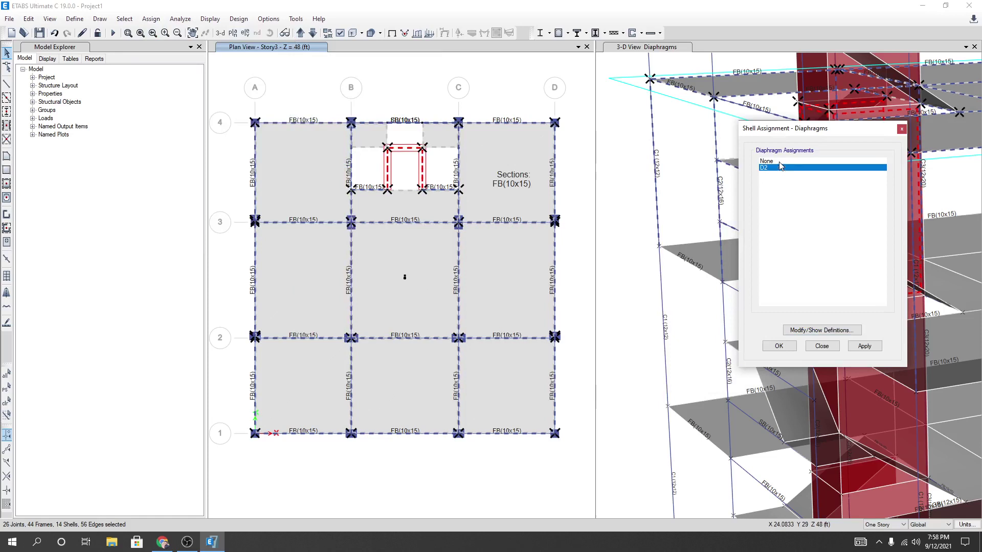
click(864, 346)
click(870, 347)
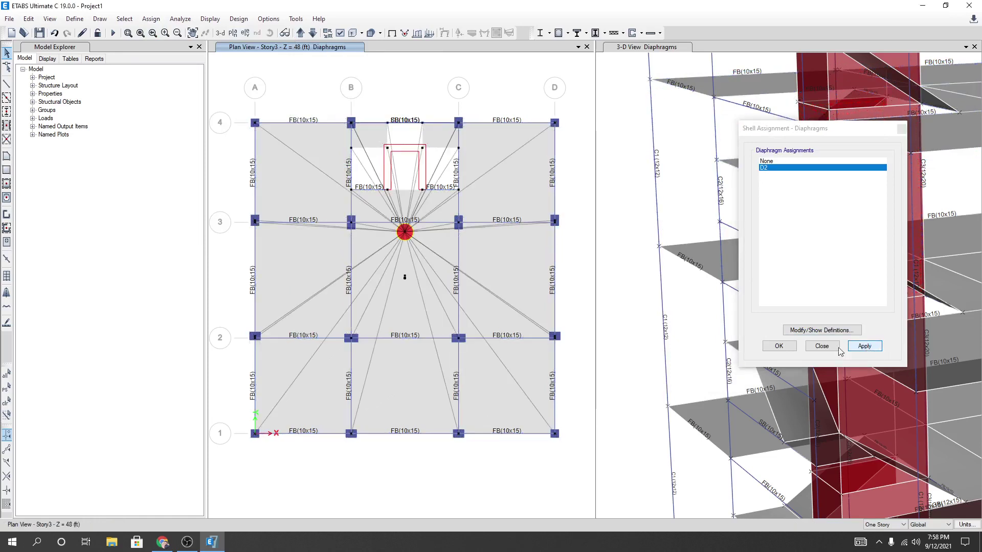
click(779, 347)
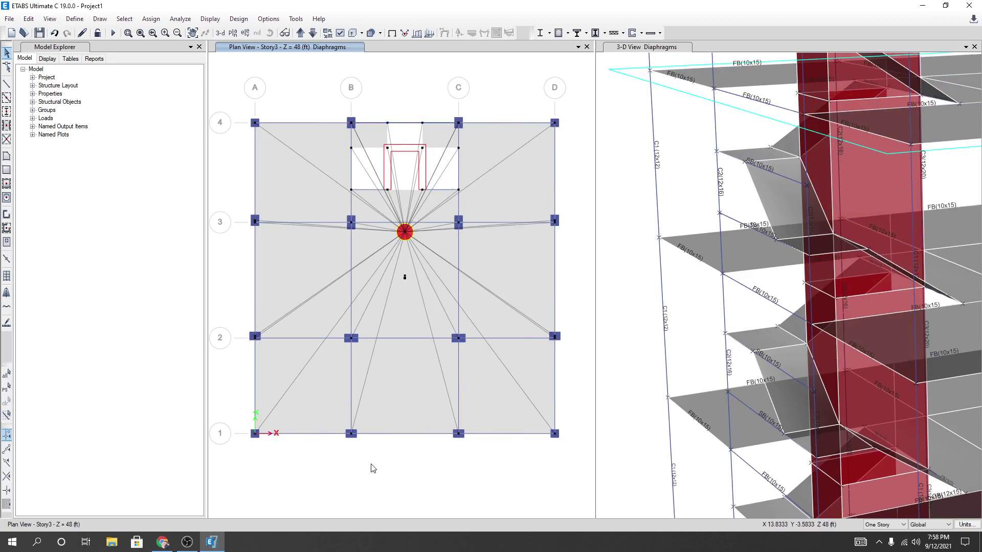
Step: Zoom out the 3-D view to show the whole building, then return to the Story3 plan
click(612, 332)
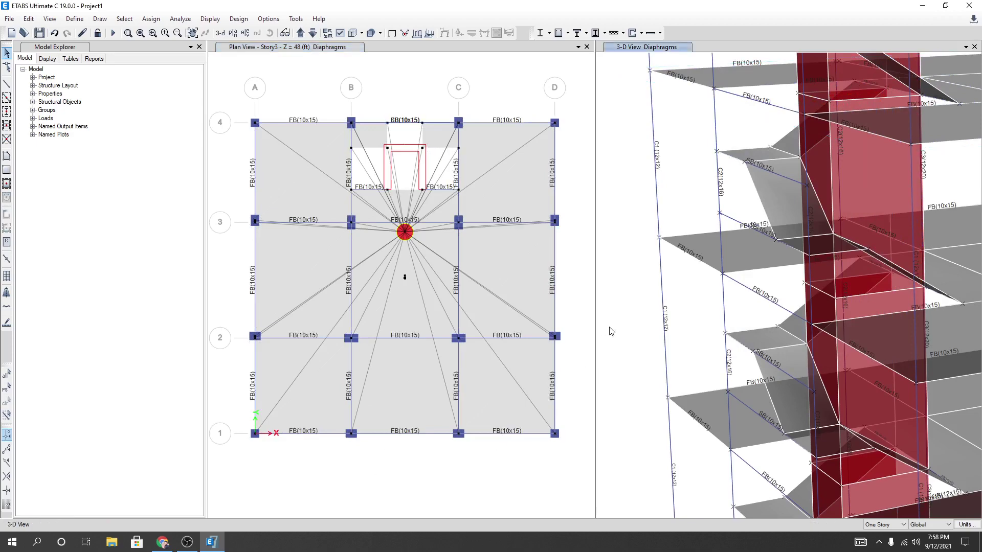
scroll(611, 332, down, 5)
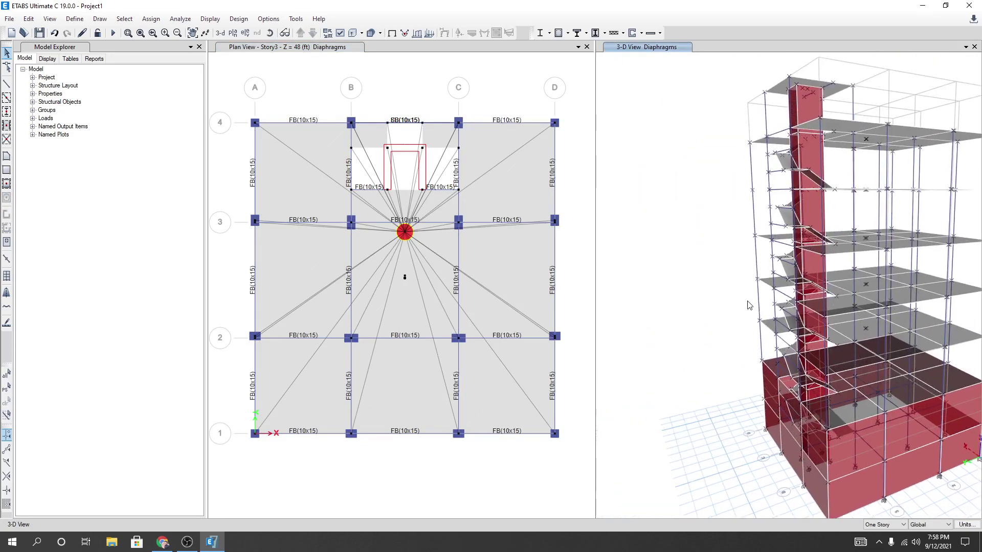
click(445, 514)
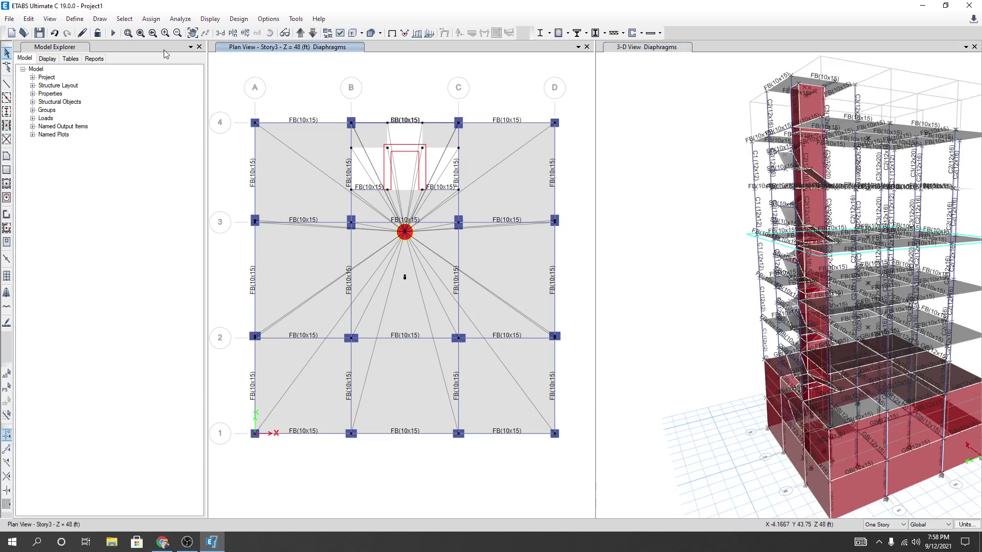
Step: Run Check Model with all checks enabled, acknowledge the diaphragm elevation warning, and close the no-warnings report
click(180, 19)
click(189, 32)
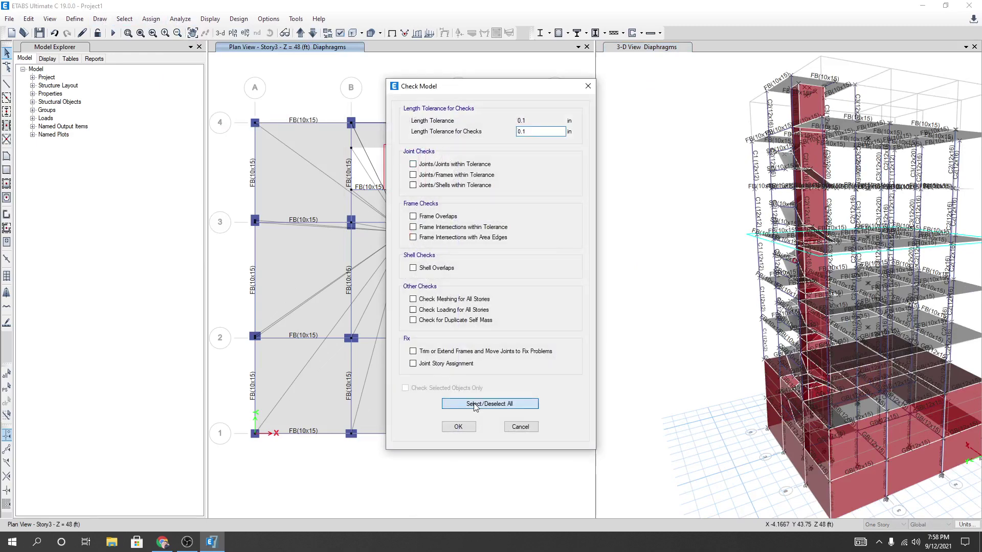
click(490, 404)
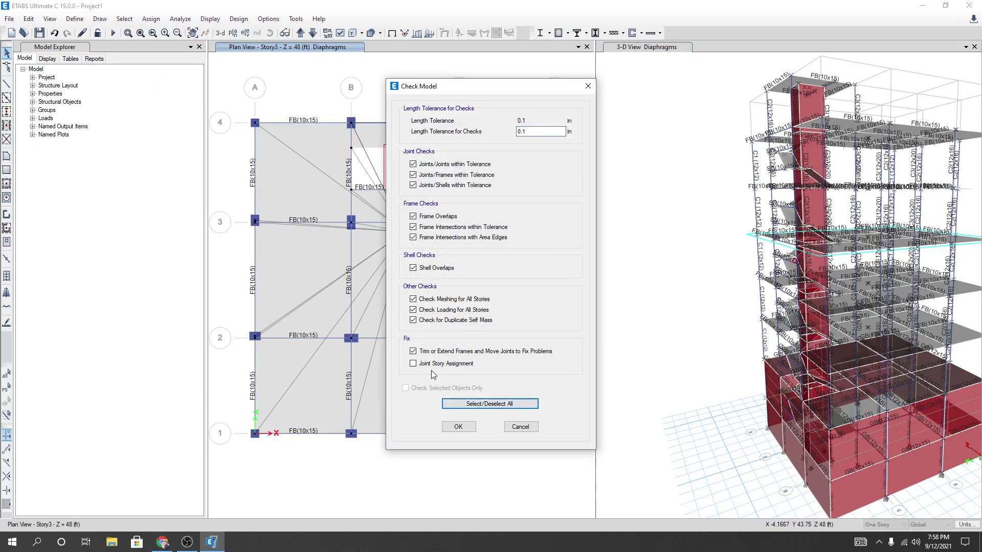
click(464, 427)
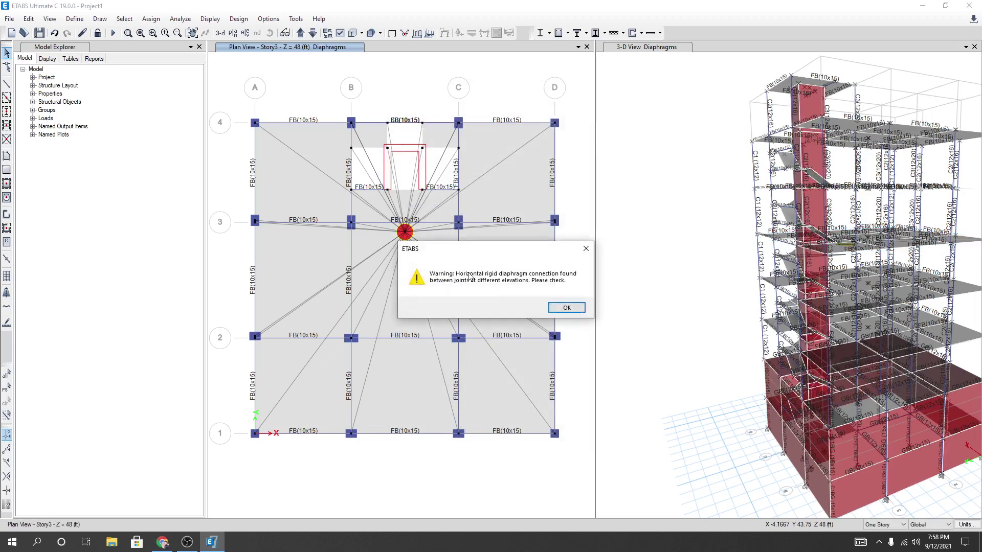
drag(468, 248, 399, 230)
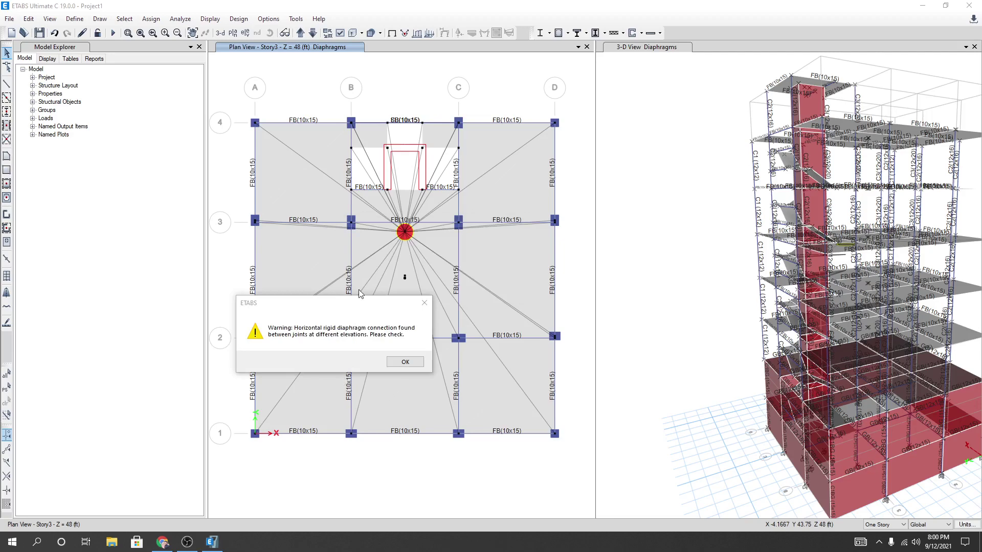
click(404, 361)
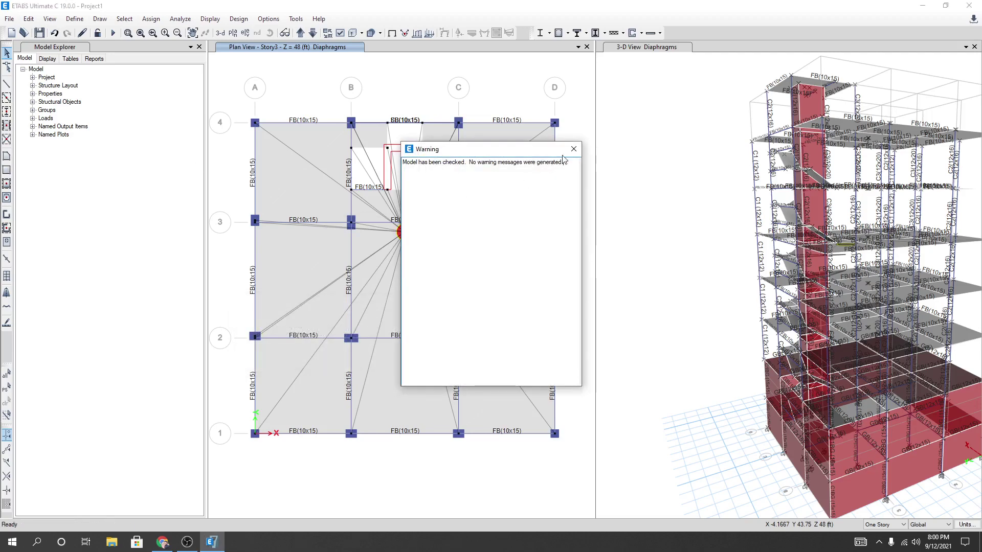
click(574, 148)
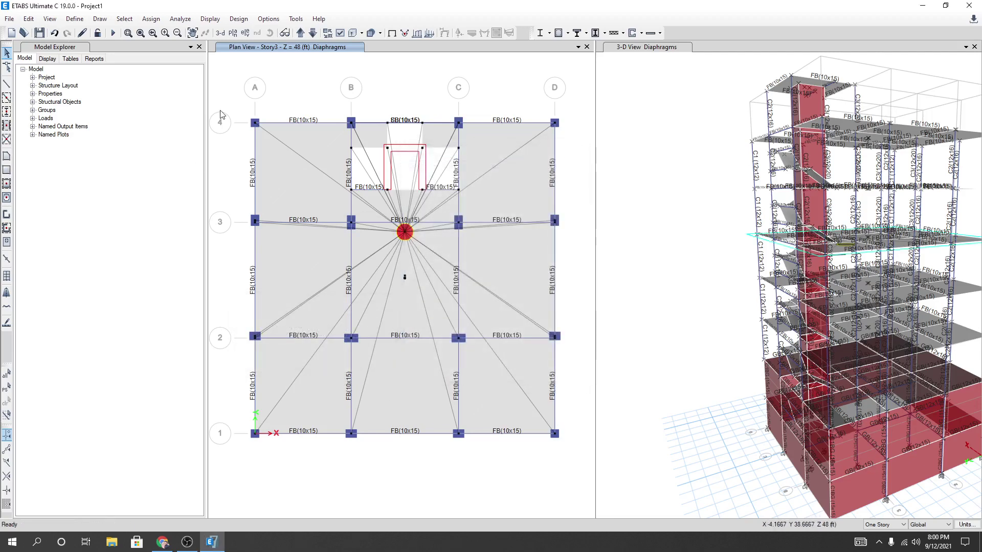
Step: Undo the last joint load change and define a new rigid diaphragm D1
click(55, 34)
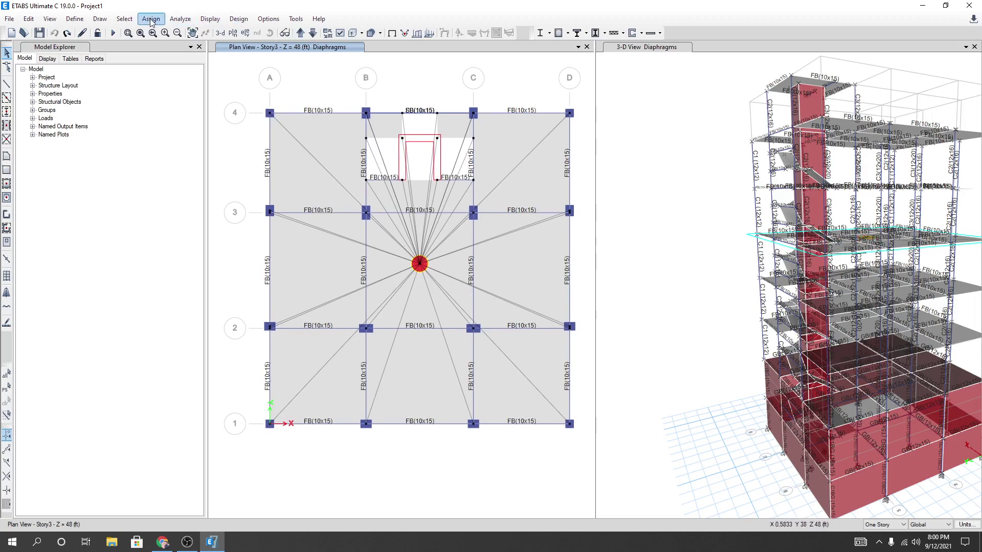
click(151, 21)
mouse_move(186, 60)
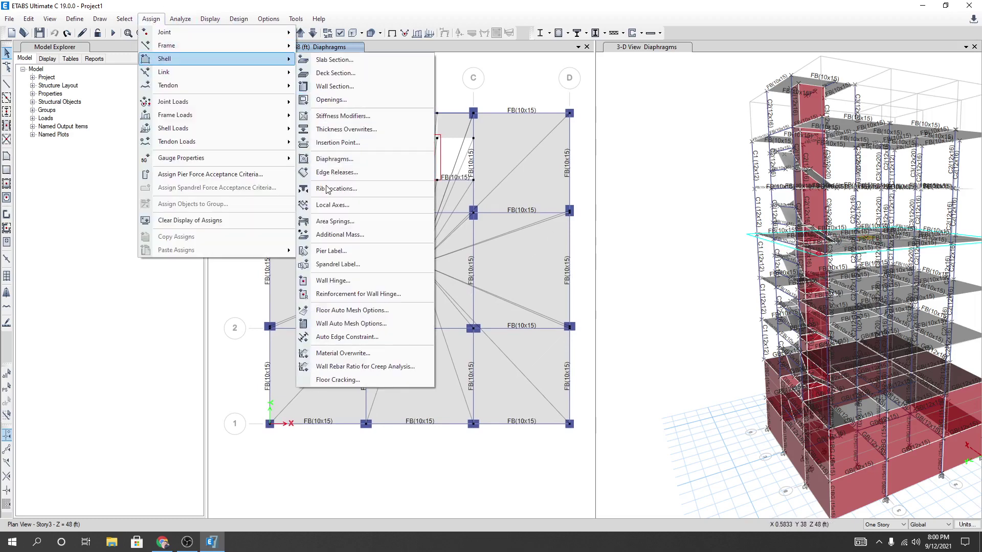
click(333, 159)
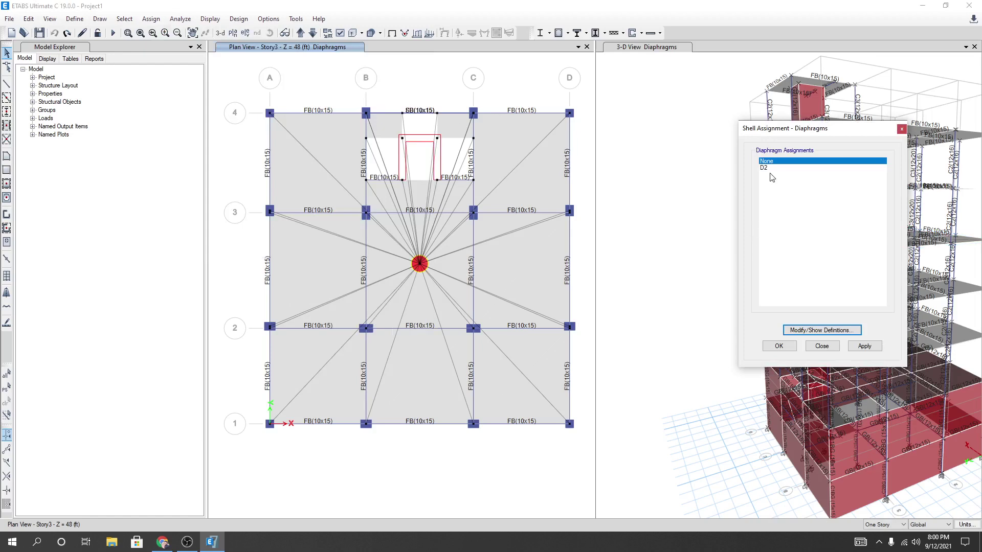
click(819, 331)
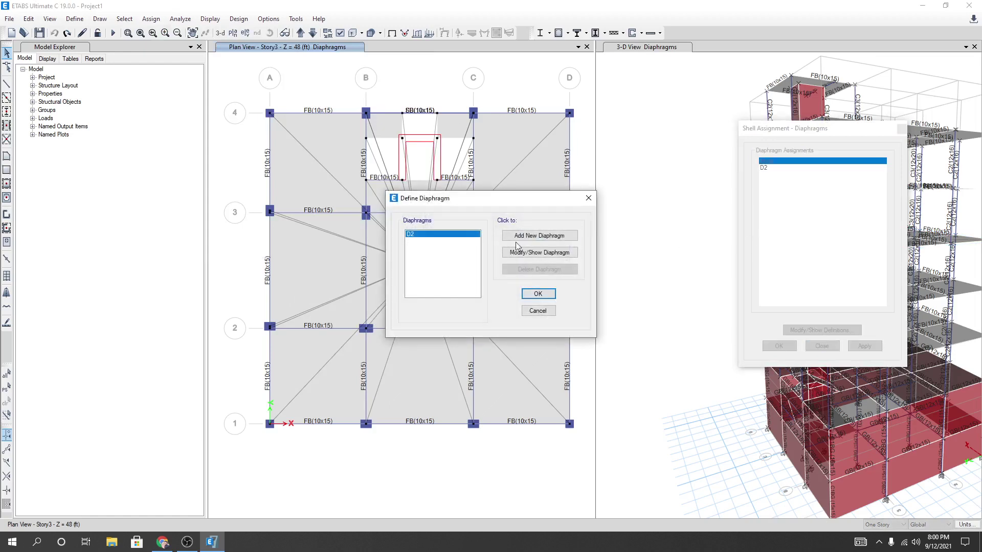
click(517, 236)
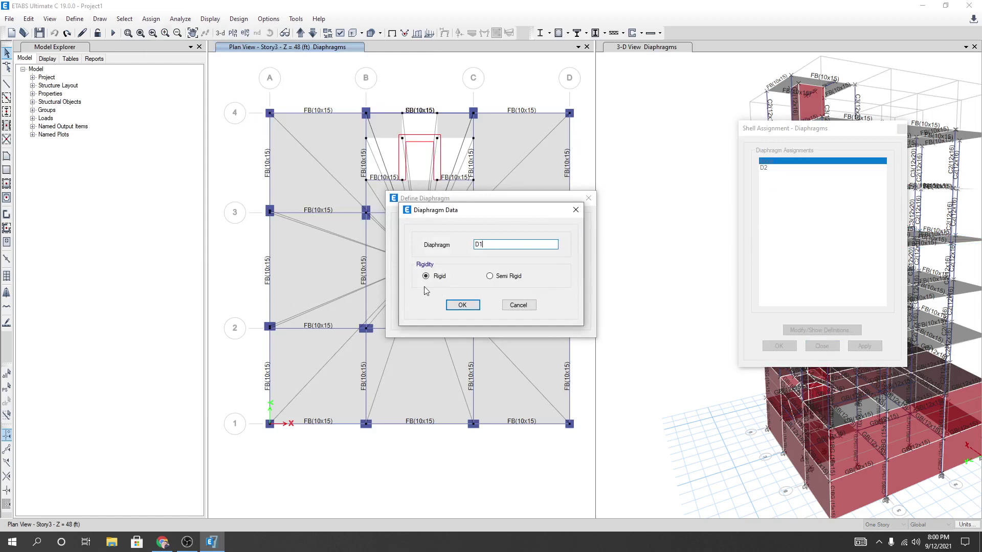
click(463, 305)
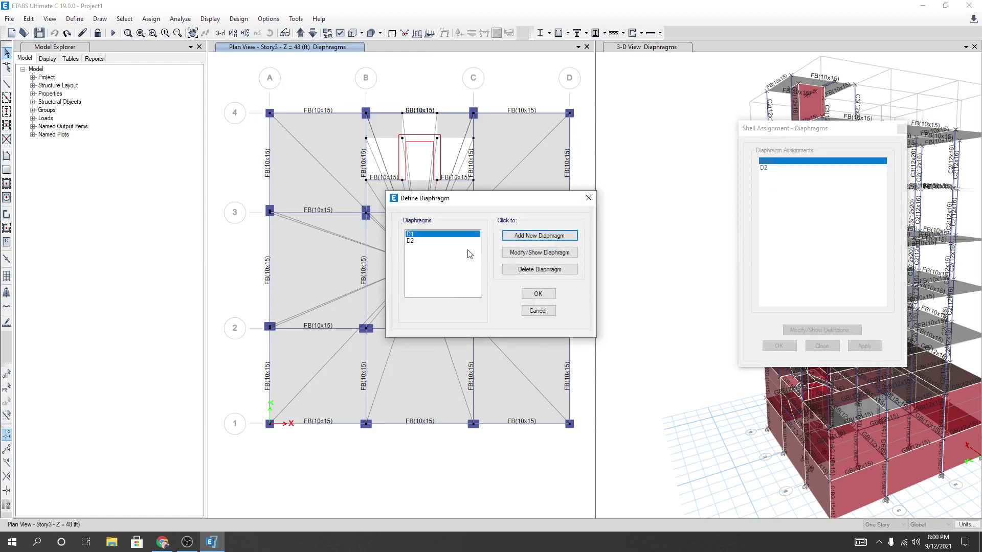
Step: Delete diaphragm D2 and assign D1 to the selected Story3 shells
click(423, 240)
click(530, 270)
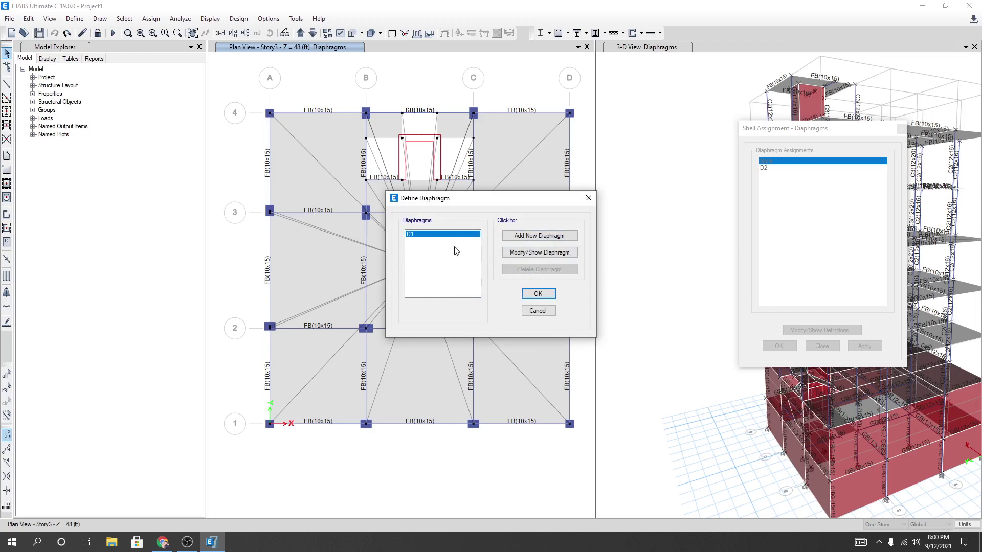
click(538, 293)
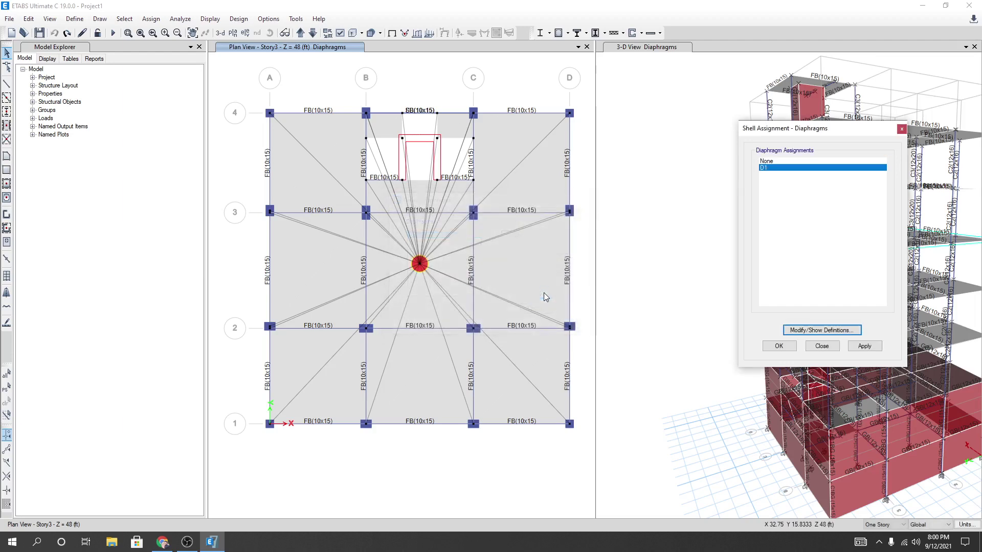
click(778, 346)
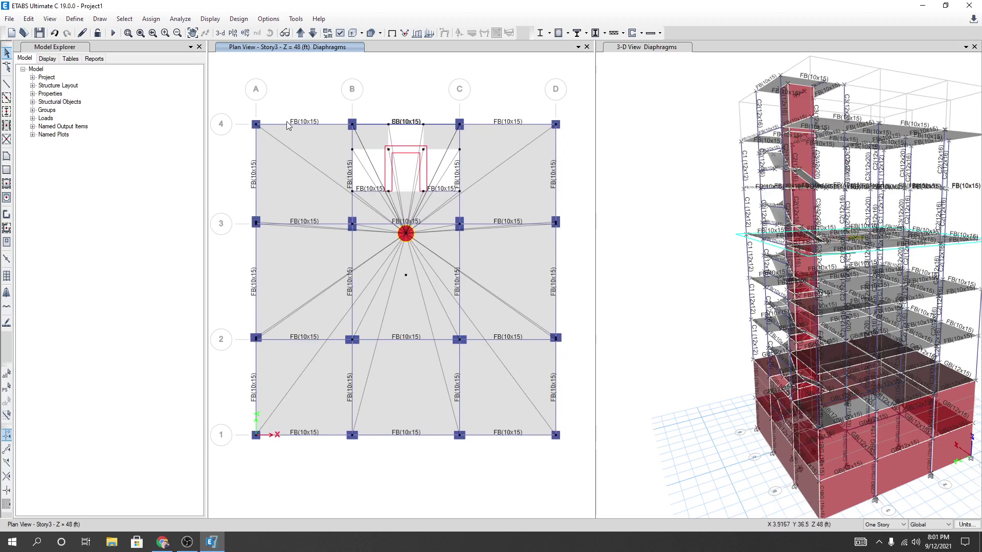
Step: Save the model and reopen it from Project1.edb
click(39, 33)
click(24, 32)
click(310, 174)
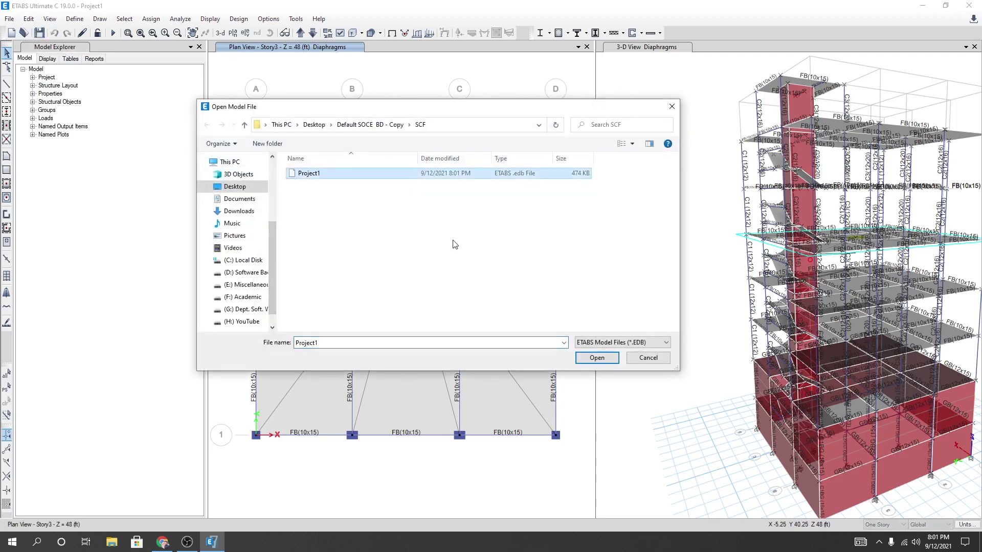
click(593, 357)
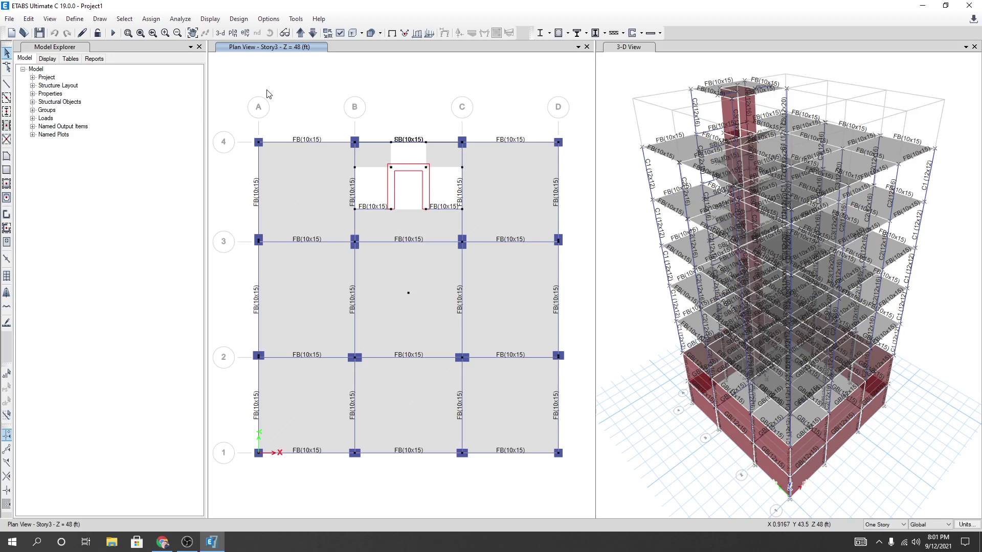
Step: Select the 26 joints, 26 frames and 9 shells in joint A-4's XY plane on Story3
click(124, 20)
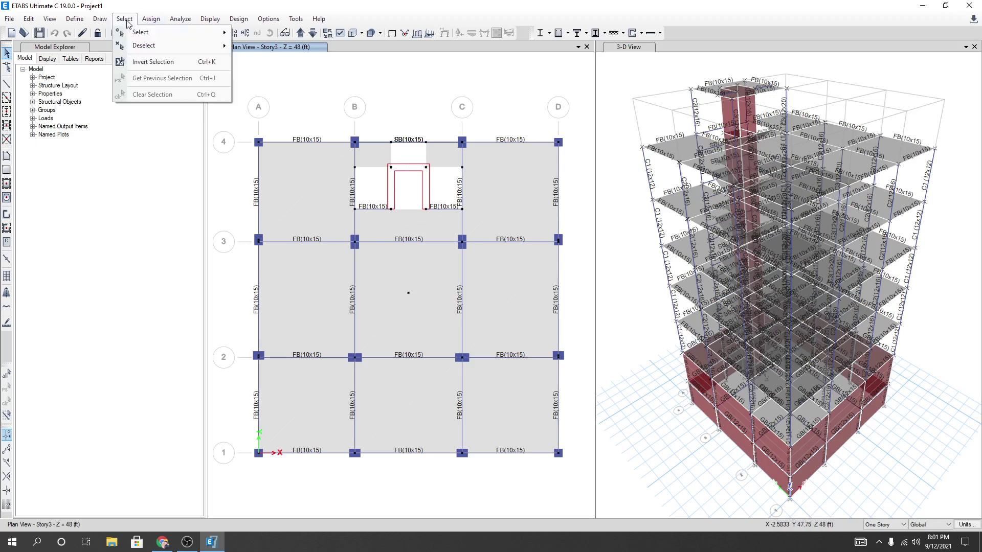
mouse_move(149, 38)
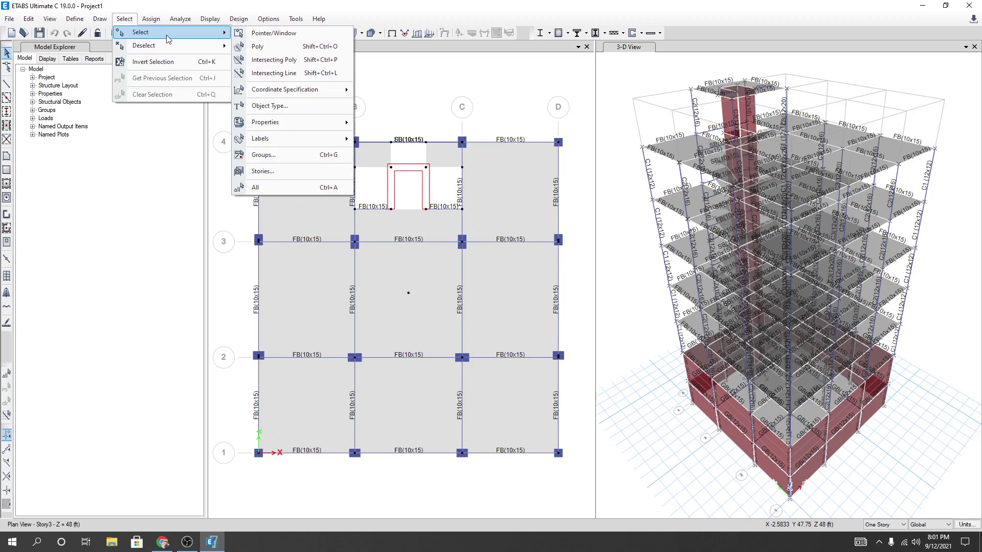
mouse_move(292, 95)
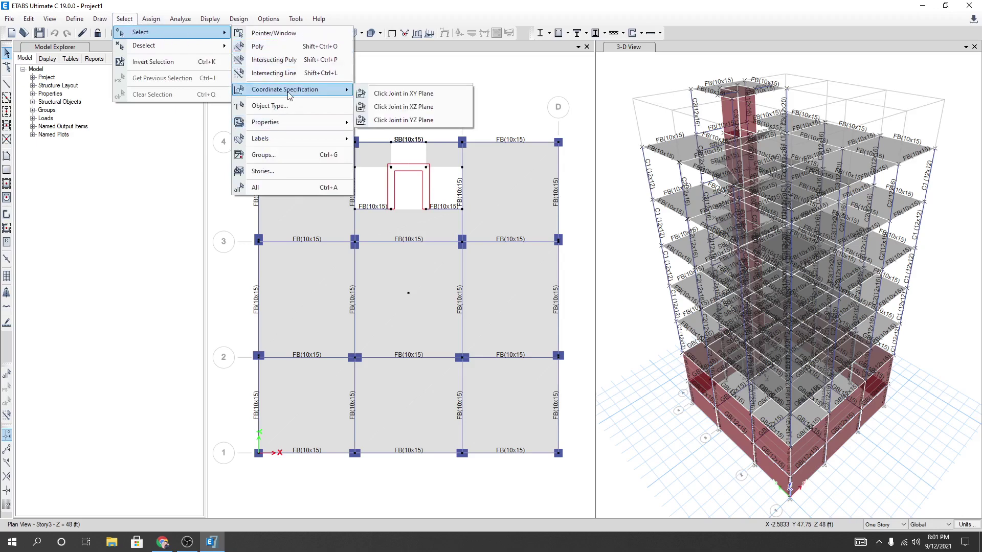
click(420, 95)
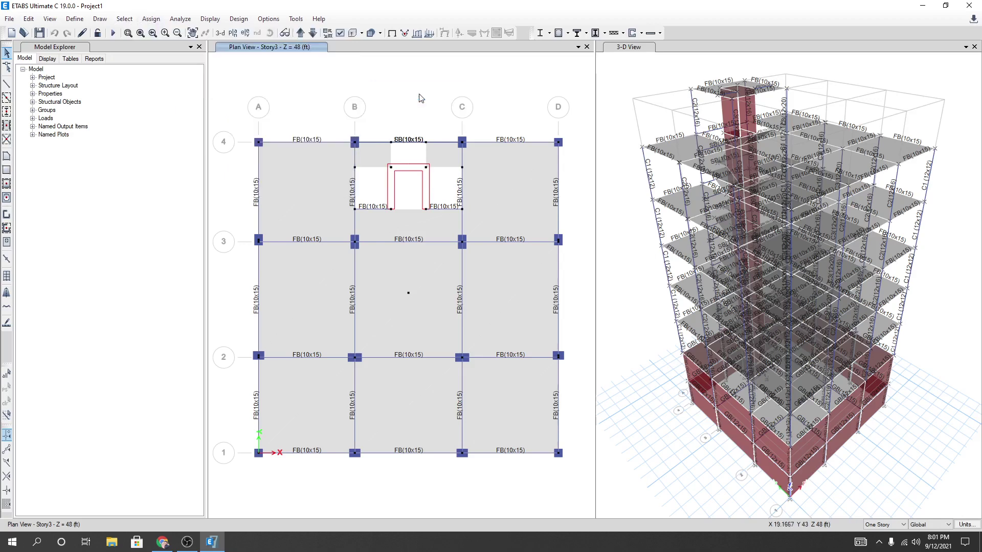
click(259, 143)
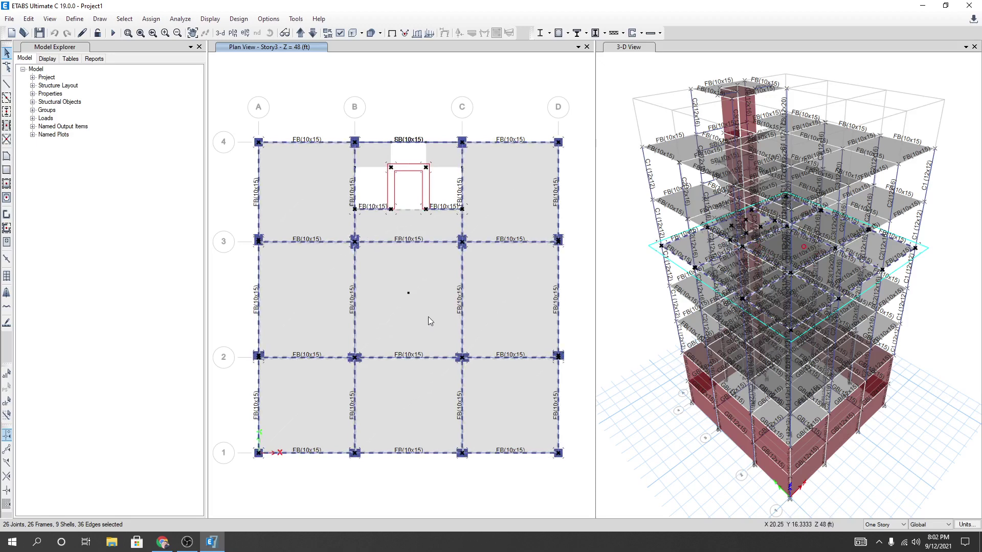
Step: Apply diaphragm D1 to the selected Story3 shells through Assign > Shell > Diaphragms
click(151, 20)
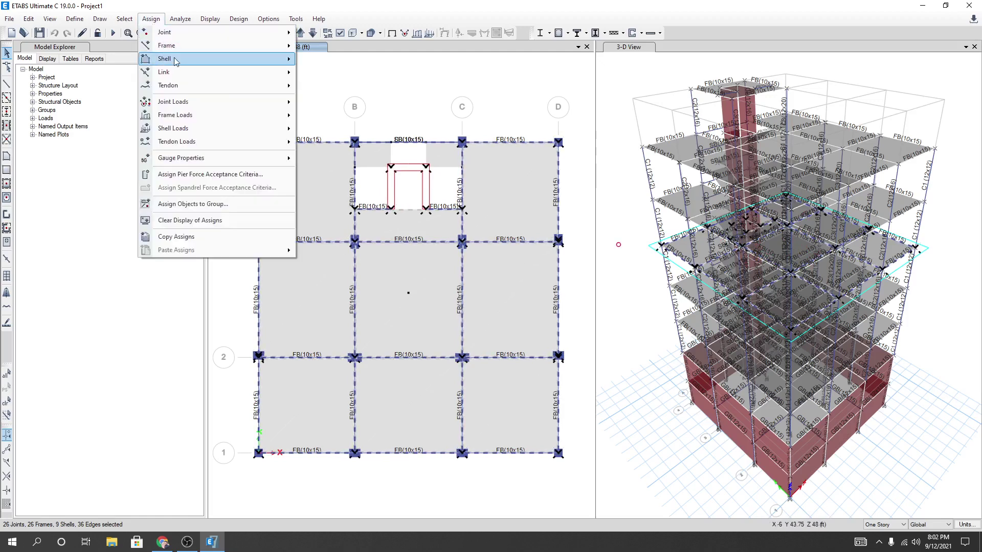
mouse_move(177, 59)
click(407, 163)
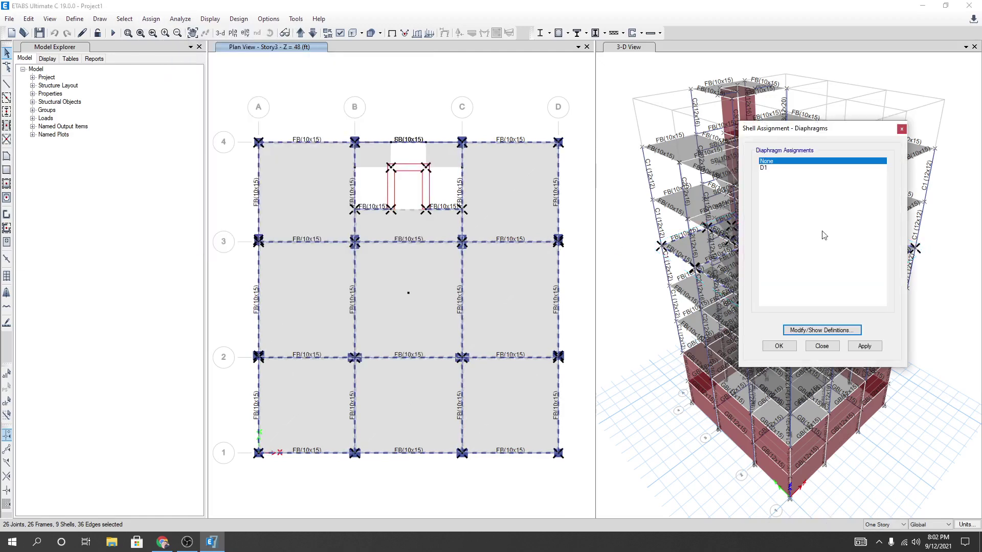
click(769, 170)
click(863, 346)
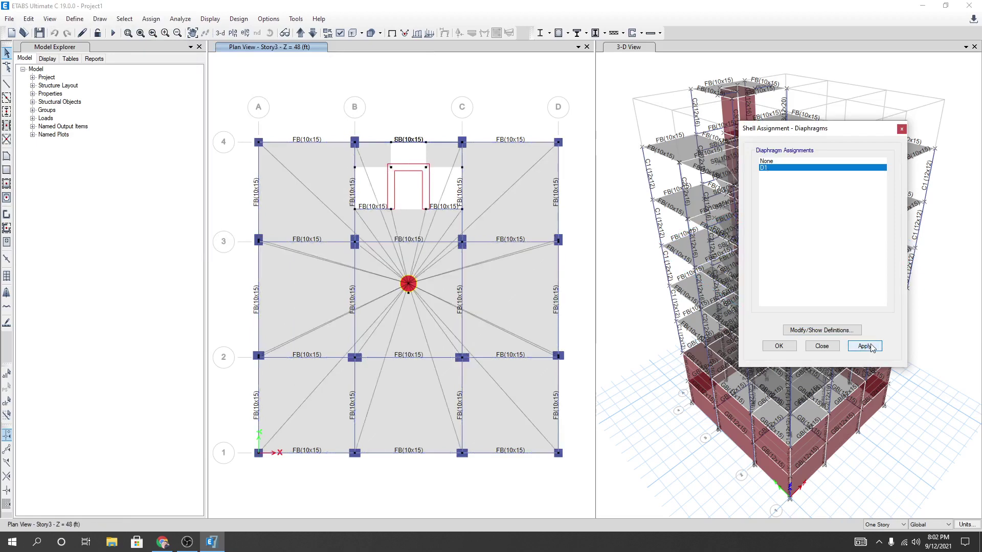
click(779, 347)
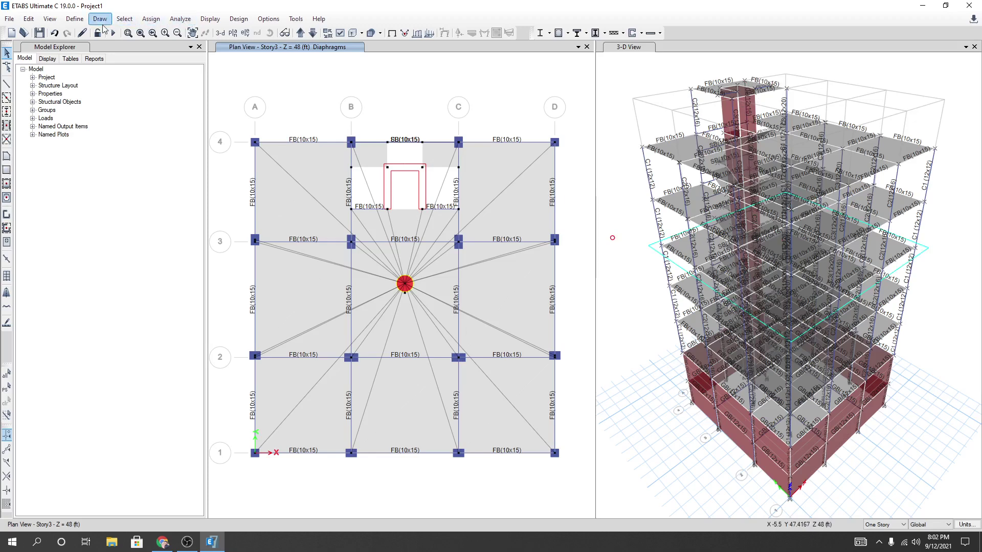
Step: Run Check Model with all checks enabled and close the no-warnings report
click(206, 32)
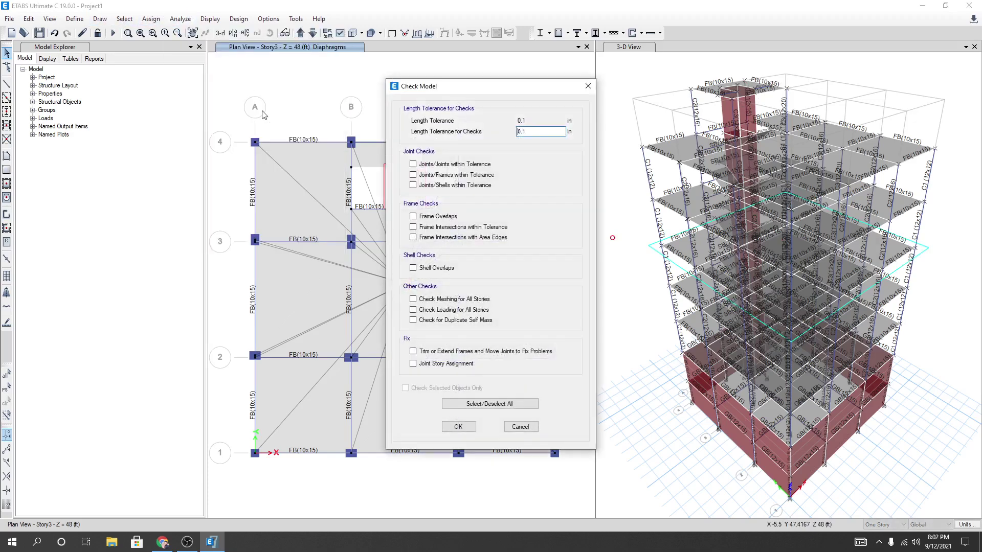
click(467, 406)
click(450, 429)
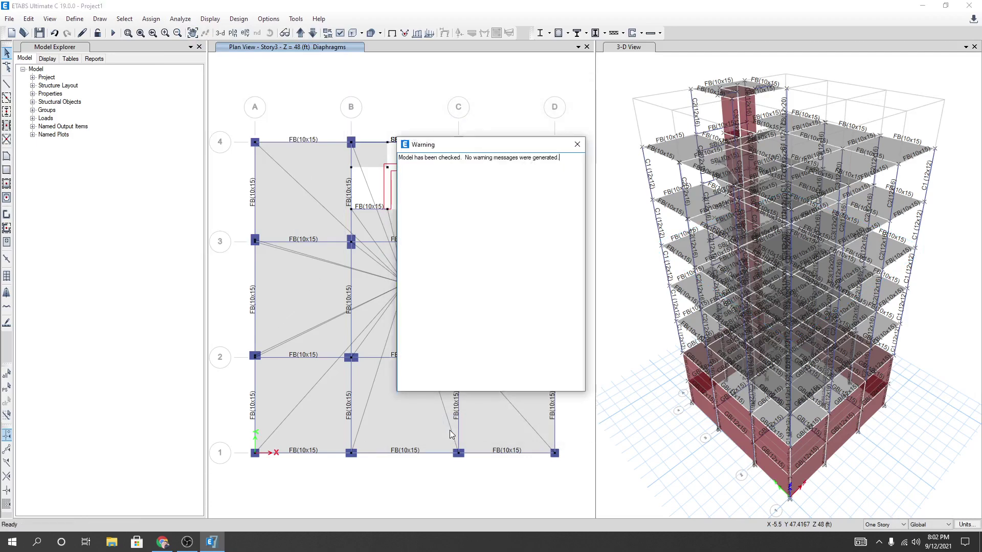
click(576, 145)
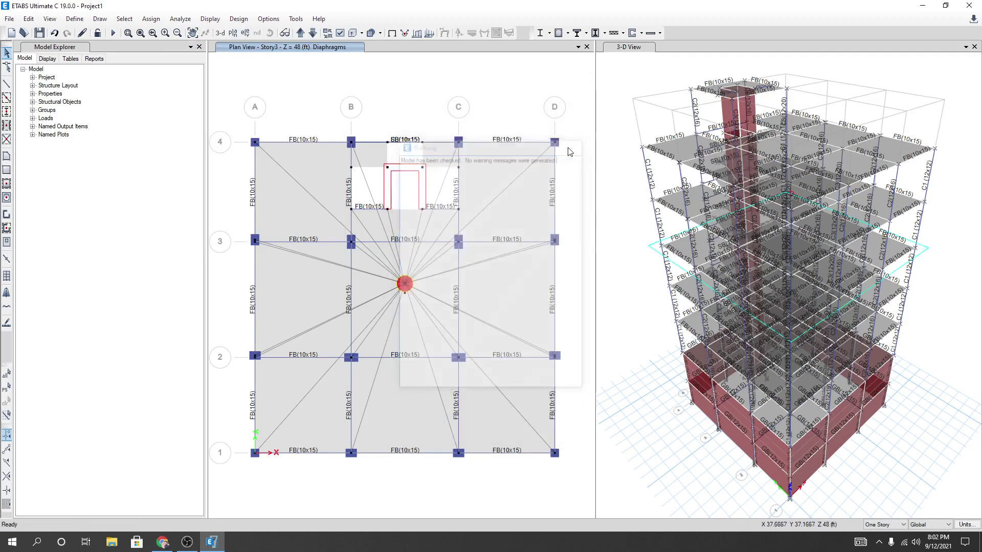